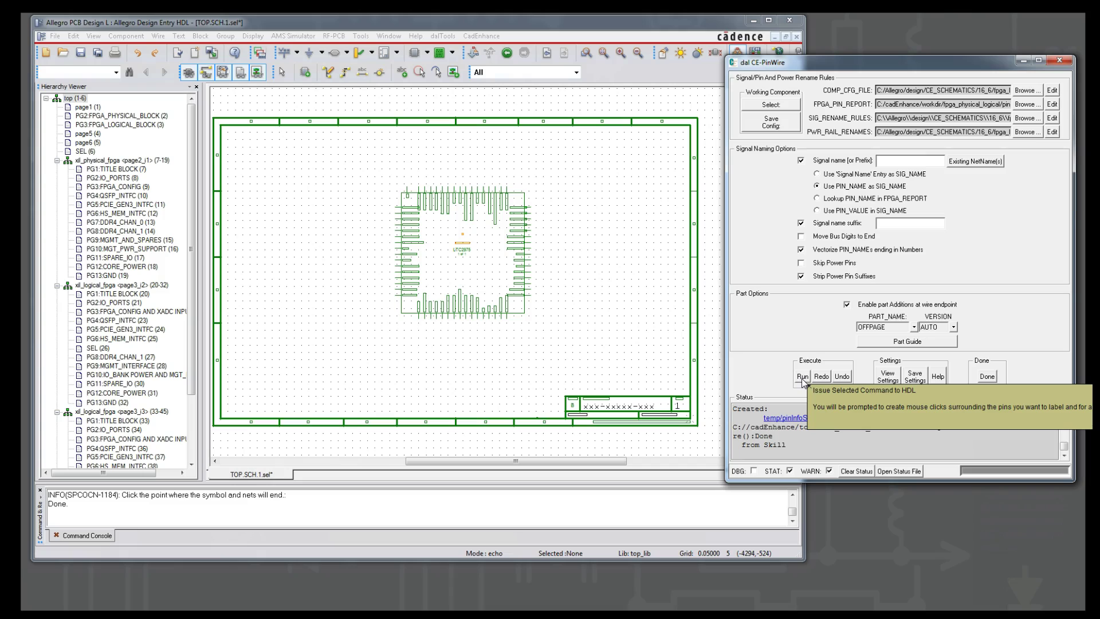
Run PinWire on the left-side pins of the LTC2975, ending the nets and OFFPAGE symbols near the sheet's left border, and inspect the wired signals.
{"action": "left_click", "coordinate": [801, 377]}
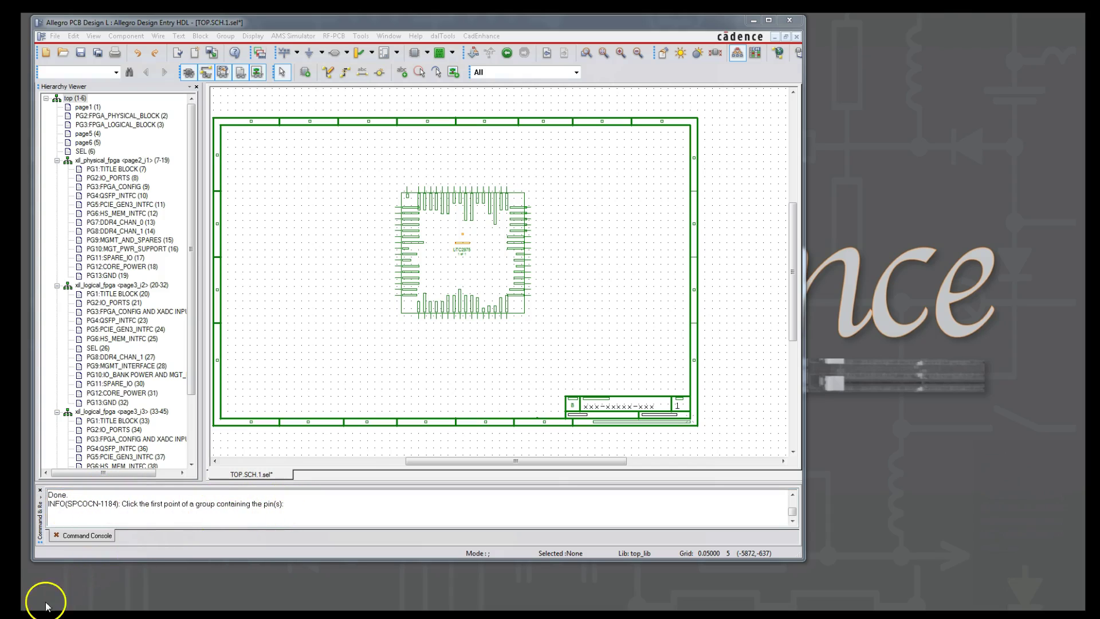
{"action": "left_click_drag", "start_coordinate": [124, 505], "coordinate": [270, 508]}
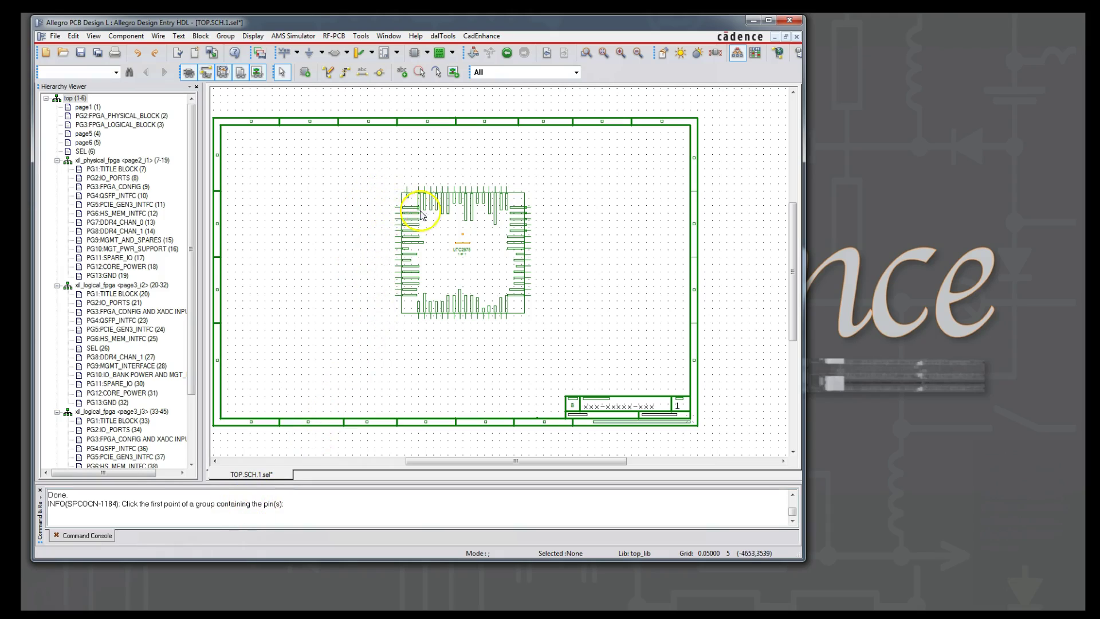
{"action": "left_click", "coordinate": [376, 200]}
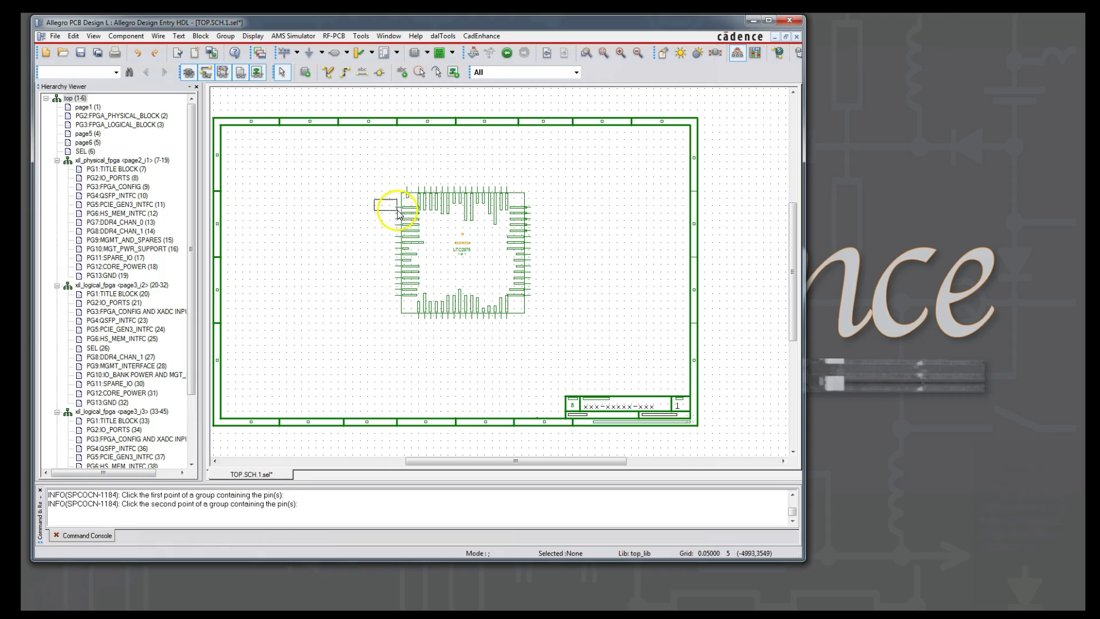
{"action": "left_click", "coordinate": [410, 305]}
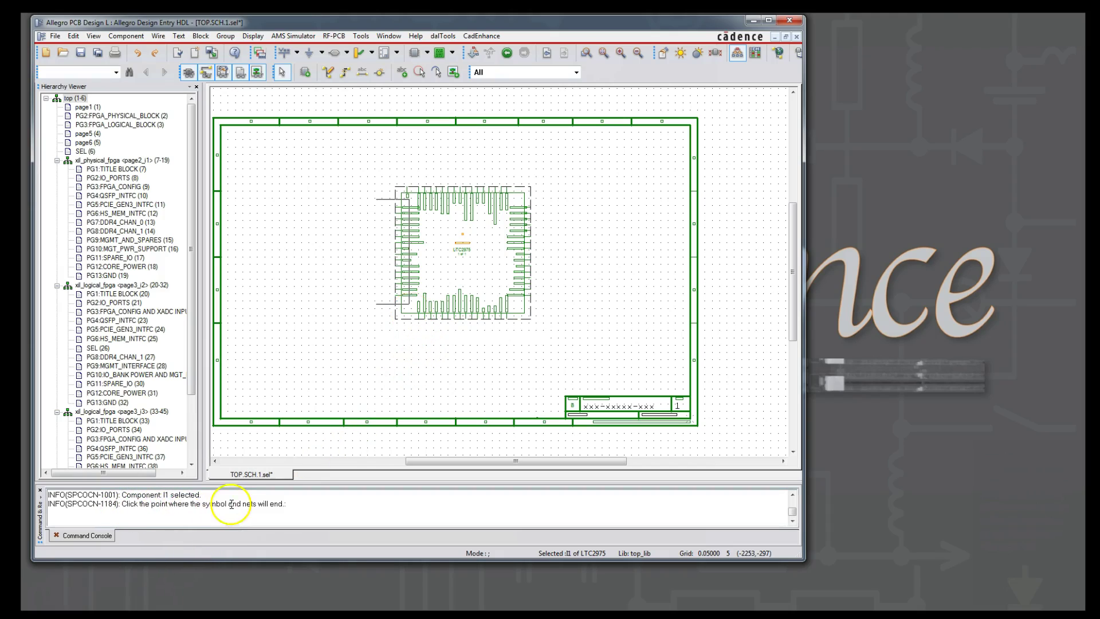
{"action": "left_click_drag", "start_coordinate": [122, 505], "coordinate": [287, 506]}
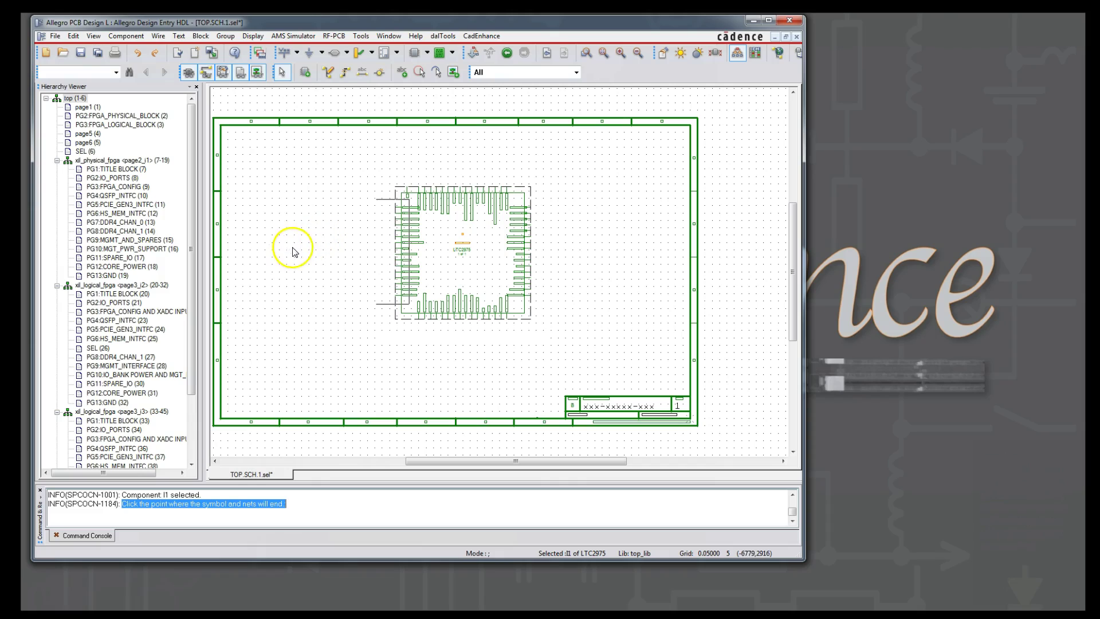
{"action": "left_click", "coordinate": [262, 204]}
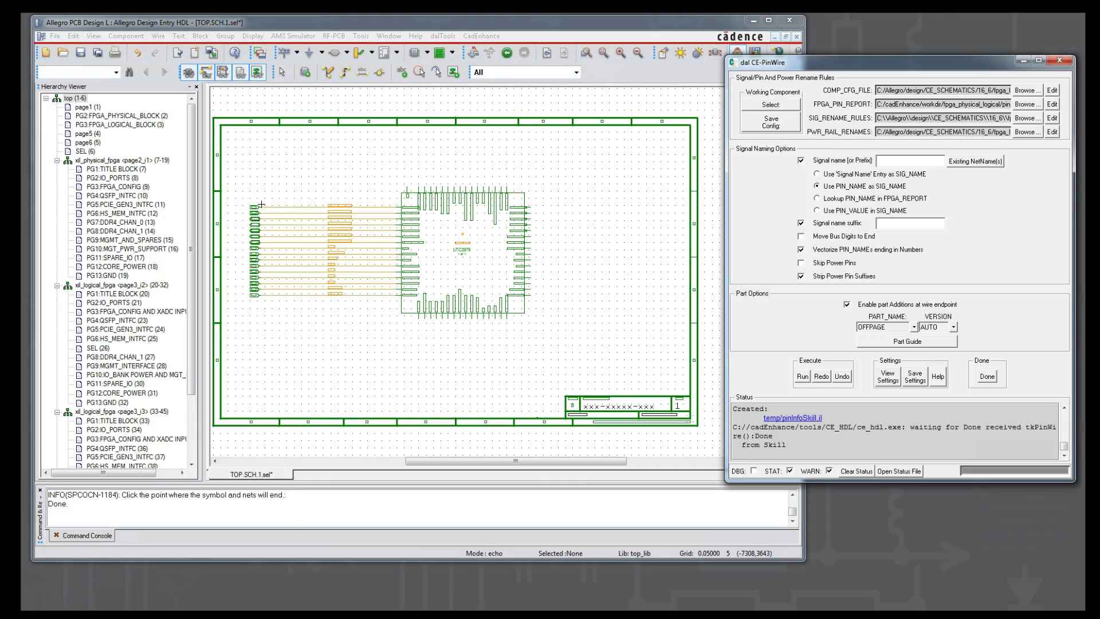
{"action": "mouse_move", "coordinate": [253, 185]}
{"action": "right_mouse_down"}
{"action": "mouse_move", "coordinate": [355, 190]}
{"action": "mouse_move", "coordinate": [420, 313]}
{"action": "mouse_move", "coordinate": [434, 314]}
{"action": "right_mouse_up"}
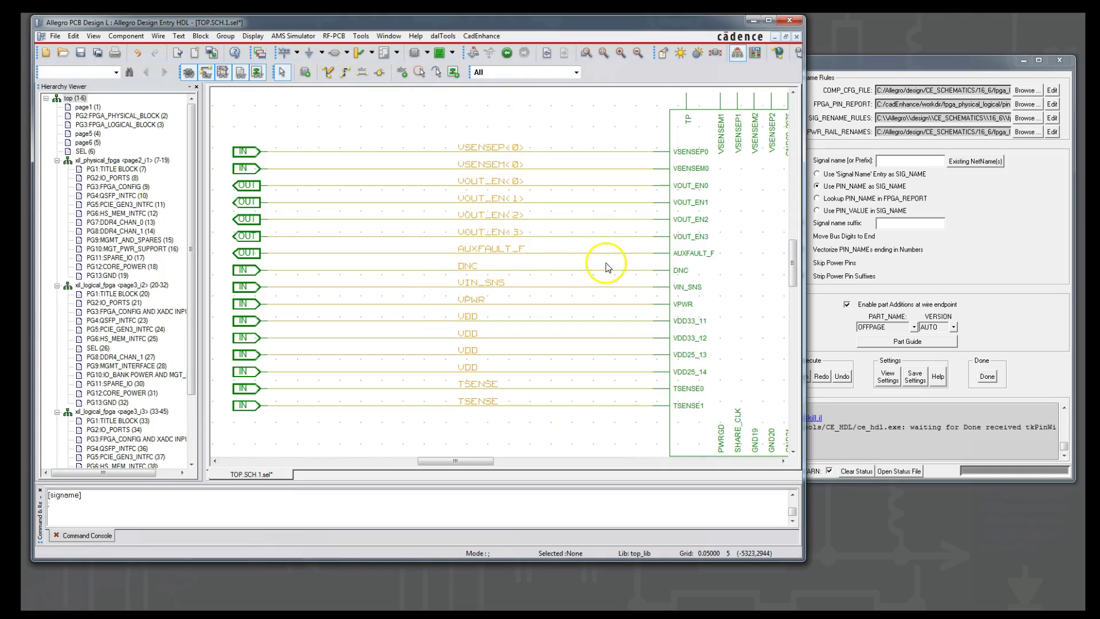
Try to wire the left-side LTC2975 pins VSENSEP0 through TSENSE1 with the net end point just beside the pins, and dismiss the resulting dialogs.
{"action": "left_click", "coordinate": [983, 67]}
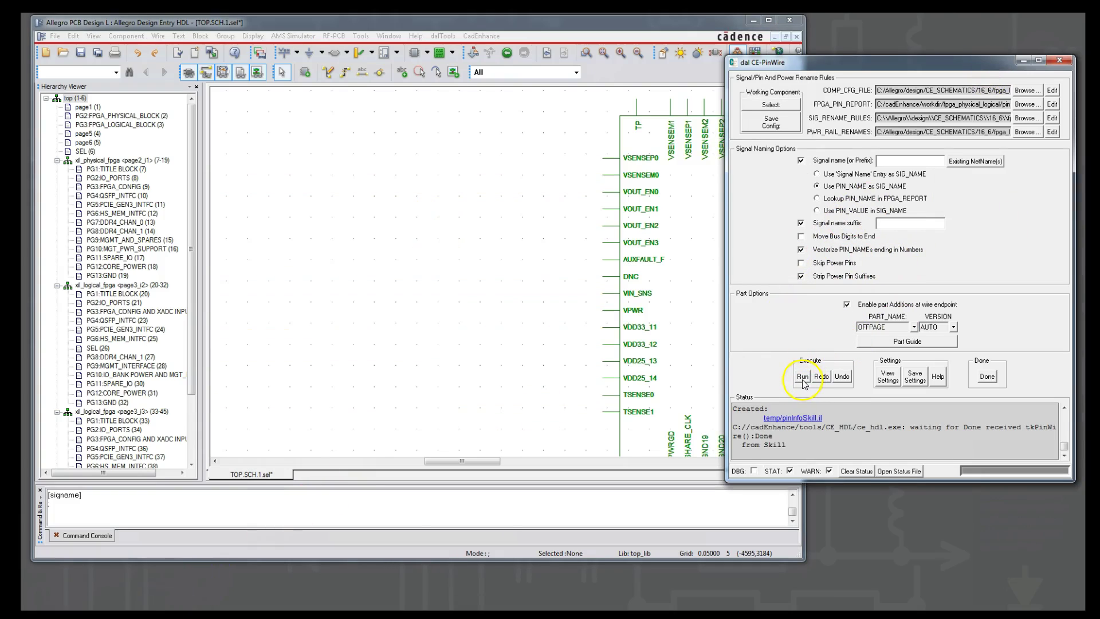
{"action": "left_click", "coordinate": [803, 377]}
{"action": "left_click", "coordinate": [568, 144]}
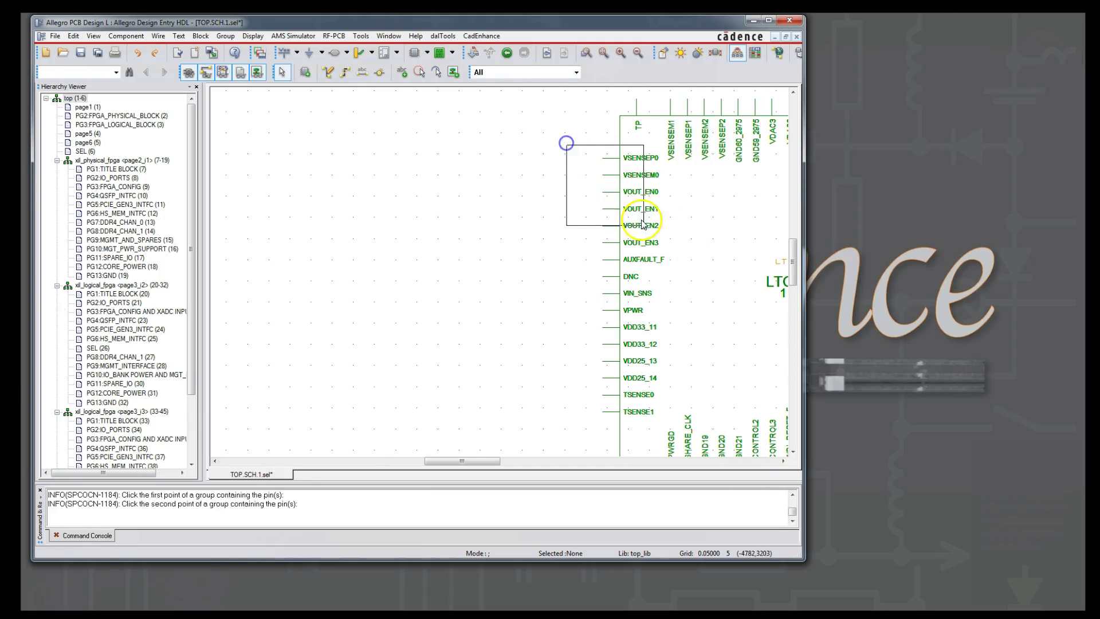
{"action": "left_click", "coordinate": [641, 434]}
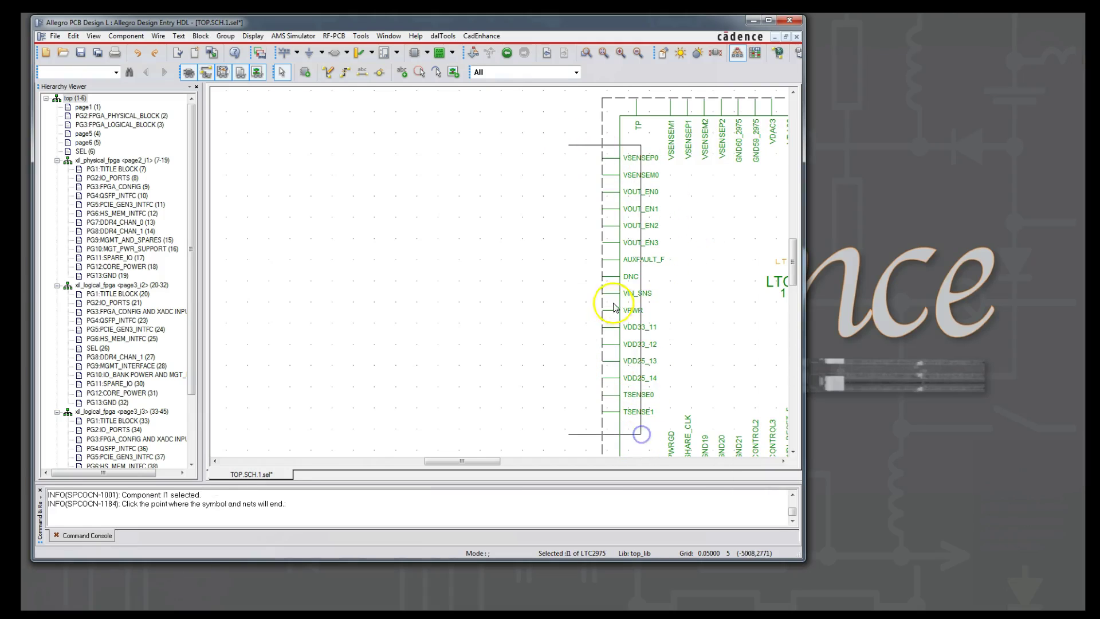
{"action": "left_click", "coordinate": [585, 291]}
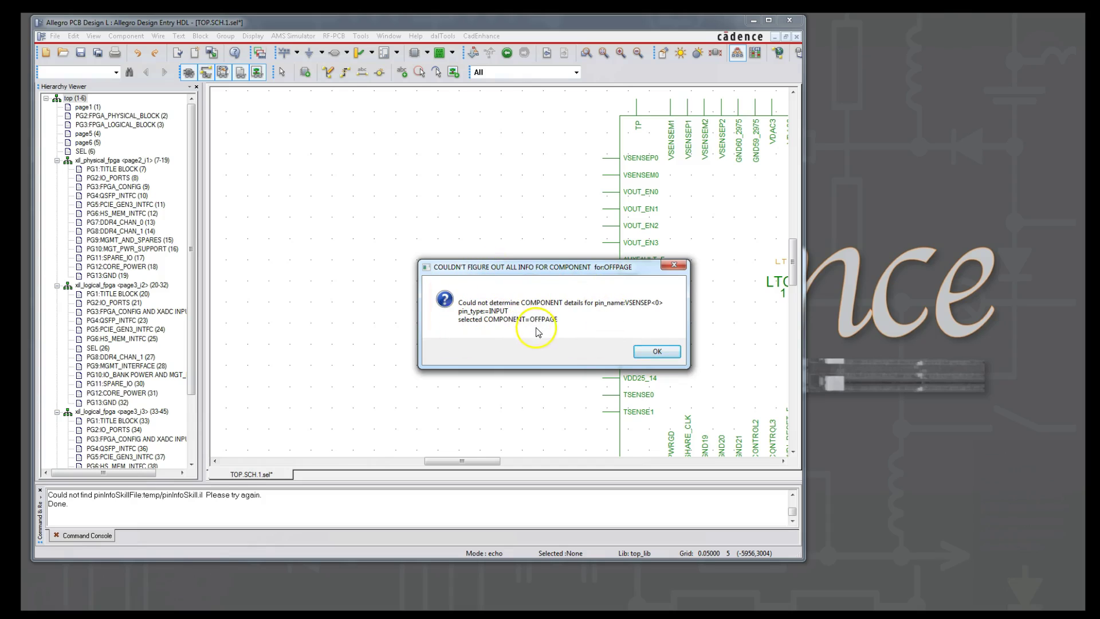
{"action": "left_click", "coordinate": [657, 352]}
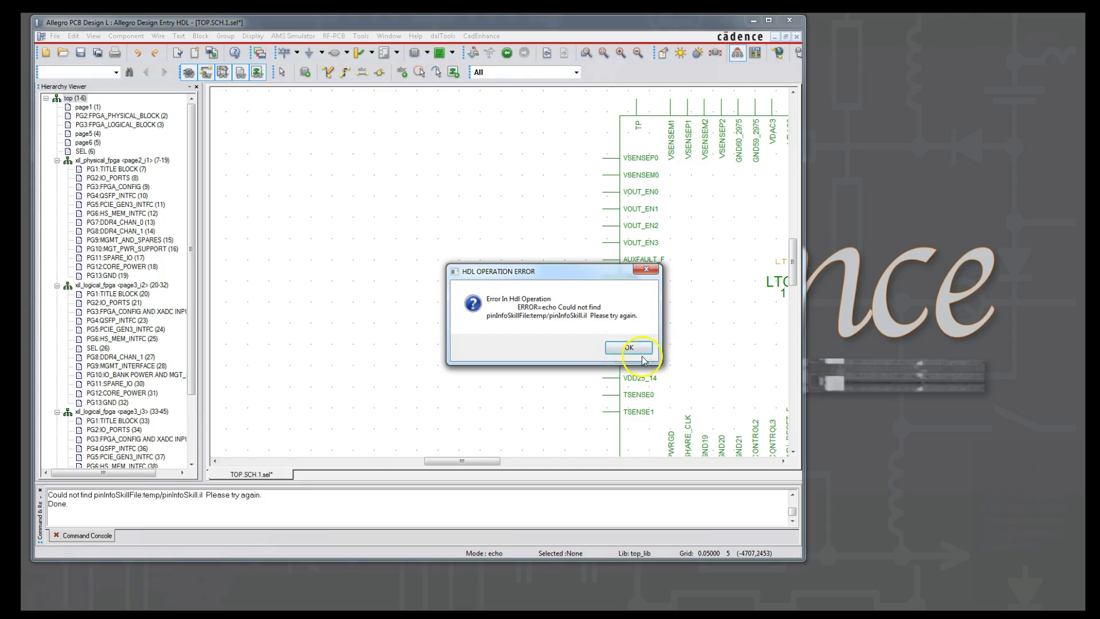
{"action": "left_click", "coordinate": [636, 347]}
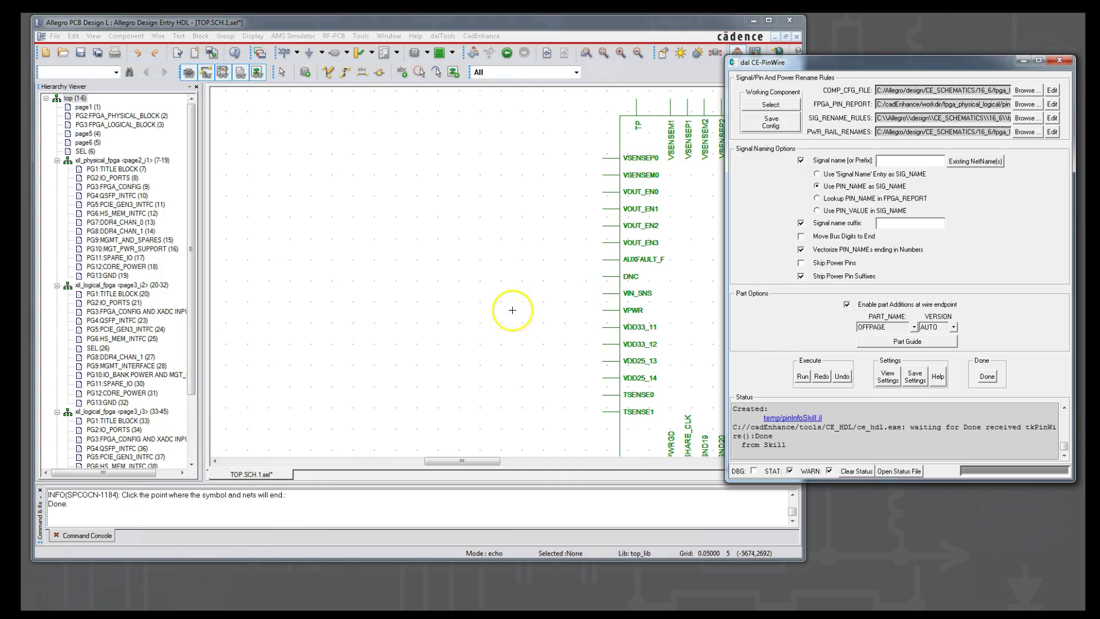
Try wiring only the left-side pins VOUT_EN1 through VPWR, and the full group VSENSEP0 through TSENSE1, with end points well left of the component.
{"action": "left_click", "coordinate": [802, 378]}
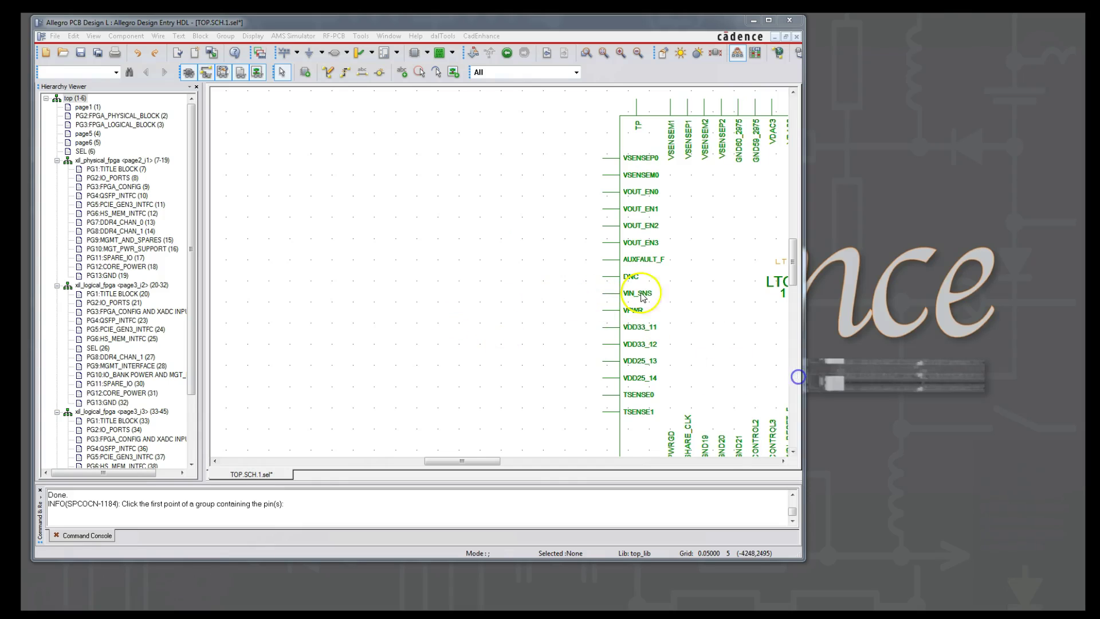
{"action": "left_click_drag", "start_coordinate": [574, 203], "coordinate": [640, 314]}
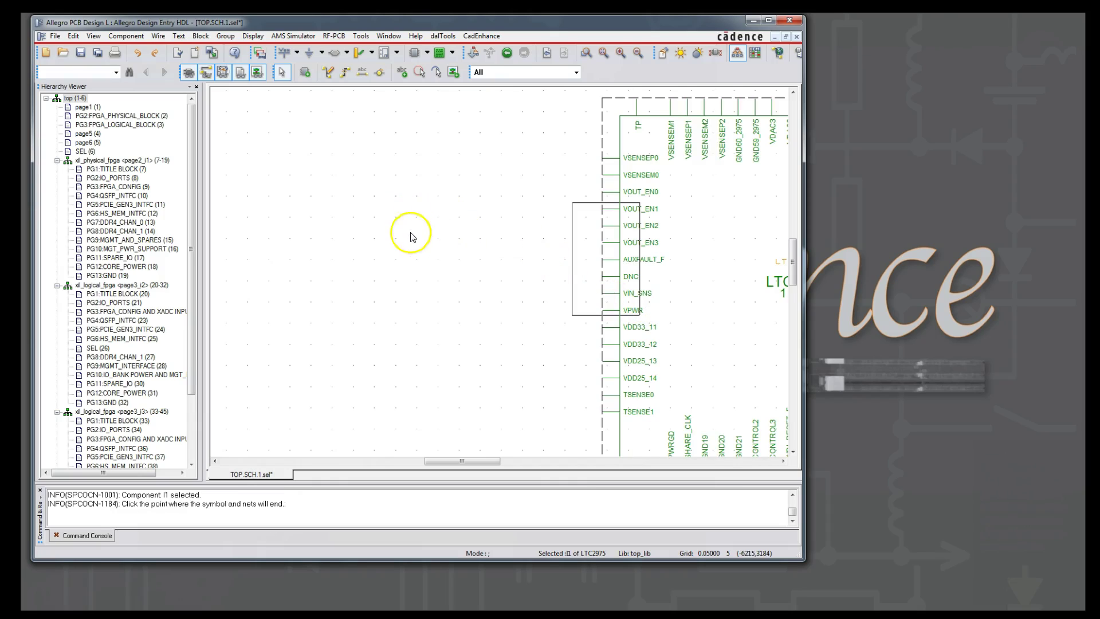
{"action": "left_click", "coordinate": [245, 221]}
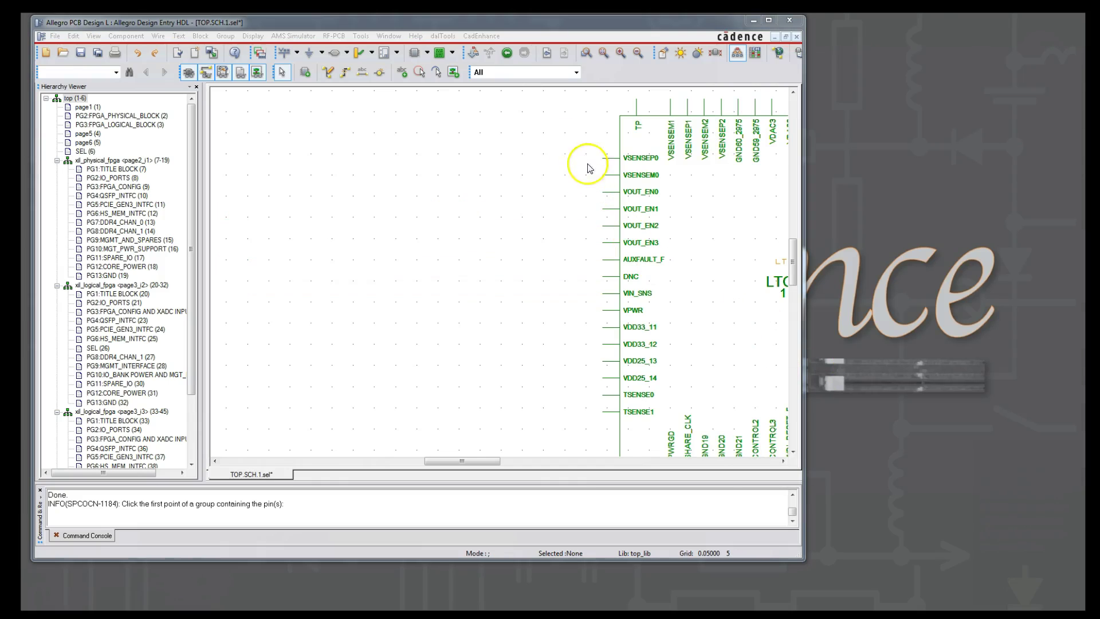
{"action": "left_click_drag", "start_coordinate": [571, 144], "coordinate": [637, 431]}
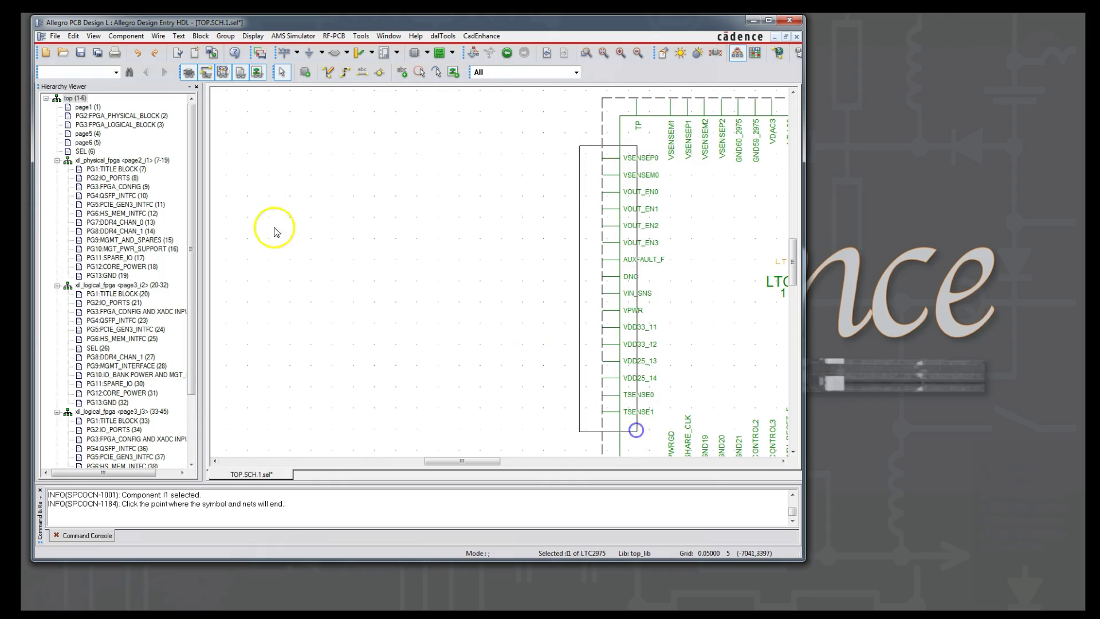
{"action": "left_click", "coordinate": [277, 161]}
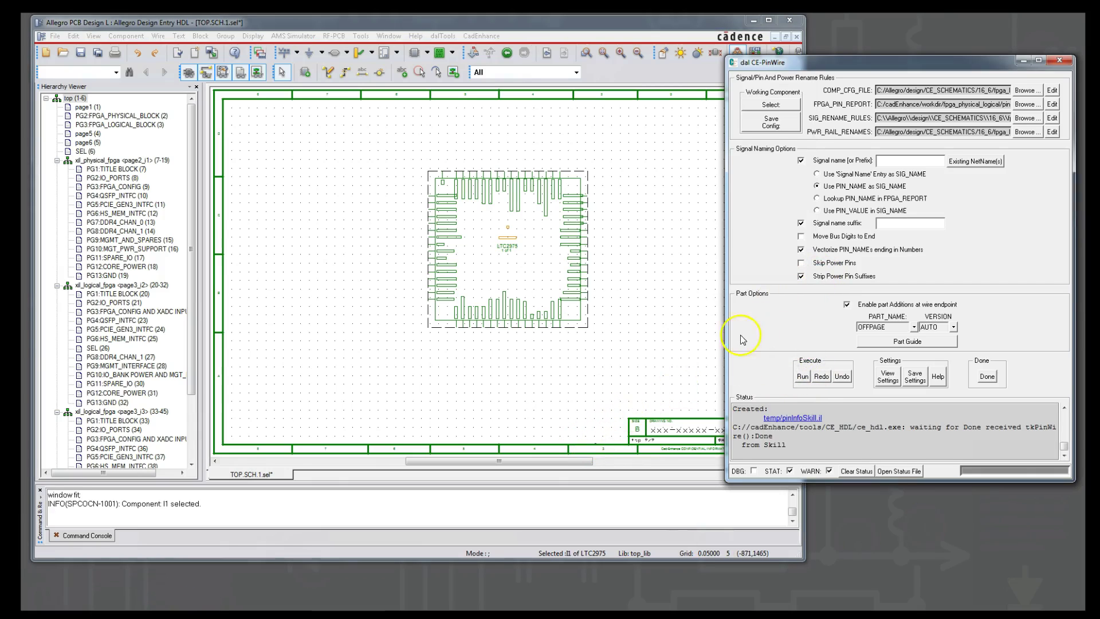
Wire all left-side pins of the LTC2975 to OFFPAGE symbols, ending the nets about midway between the component and the sheet's left border.
{"action": "left_click", "coordinate": [802, 376]}
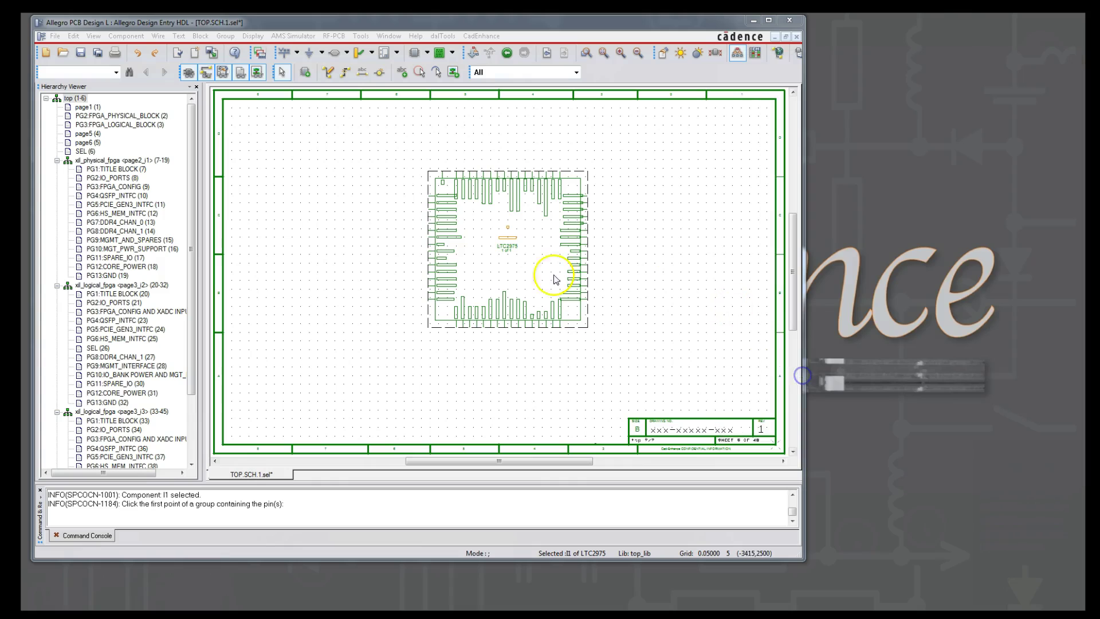
{"action": "left_click", "coordinate": [413, 186]}
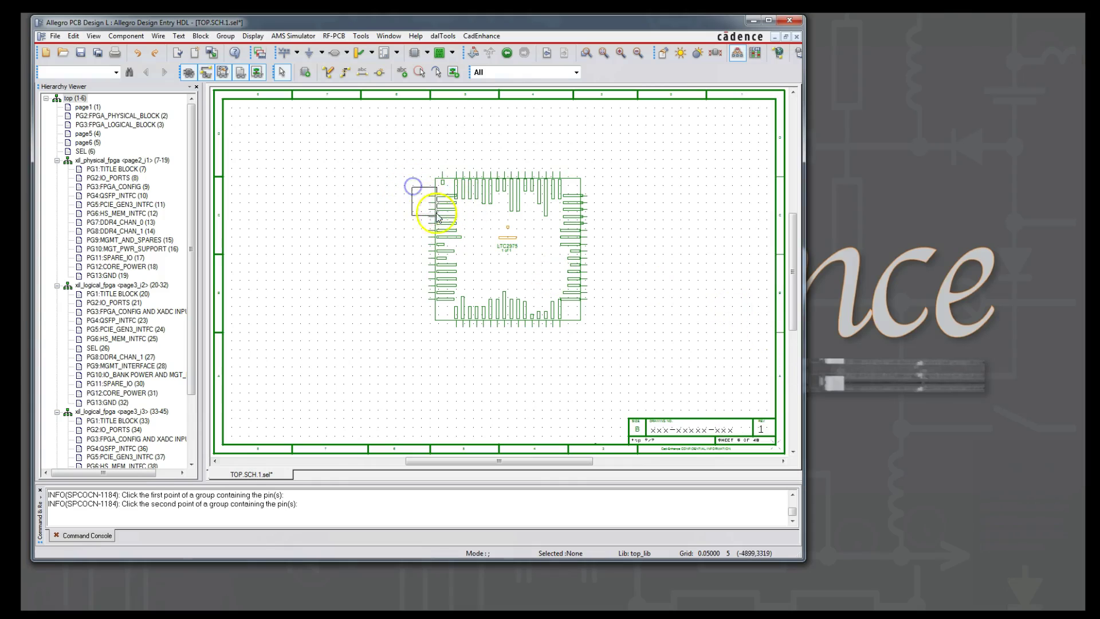
{"action": "left_click", "coordinate": [447, 311]}
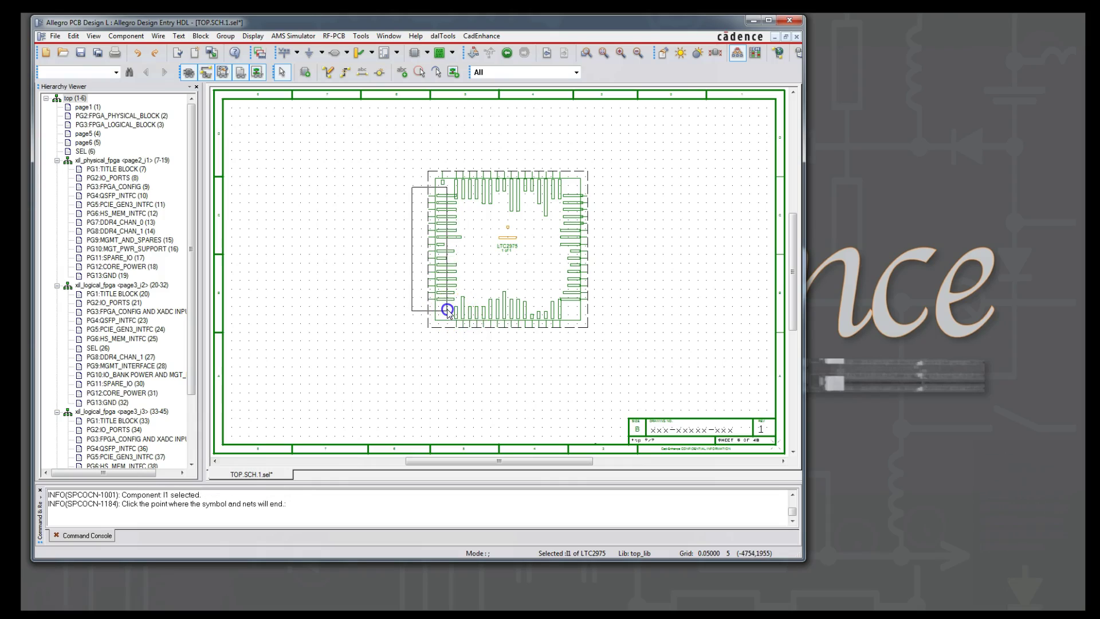
{"action": "left_click", "coordinate": [293, 210]}
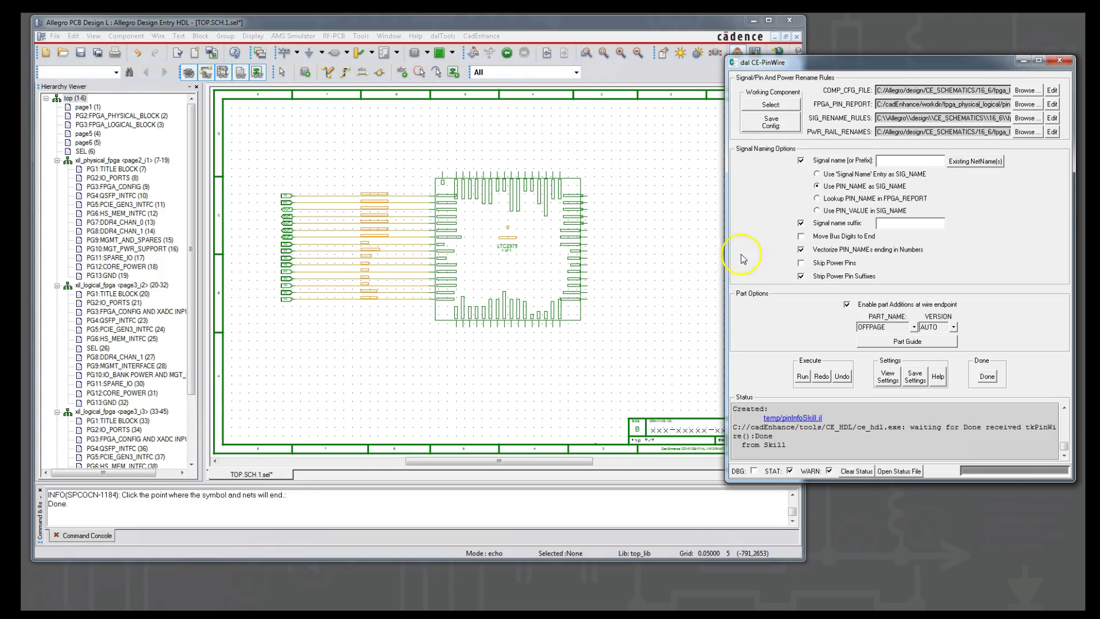
Wire the lower group of right-side LTC2975 pins to OFFPAGE symbols placed to the right of the component.
{"action": "left_click", "coordinate": [802, 377]}
{"action": "left_click", "coordinate": [571, 312]}
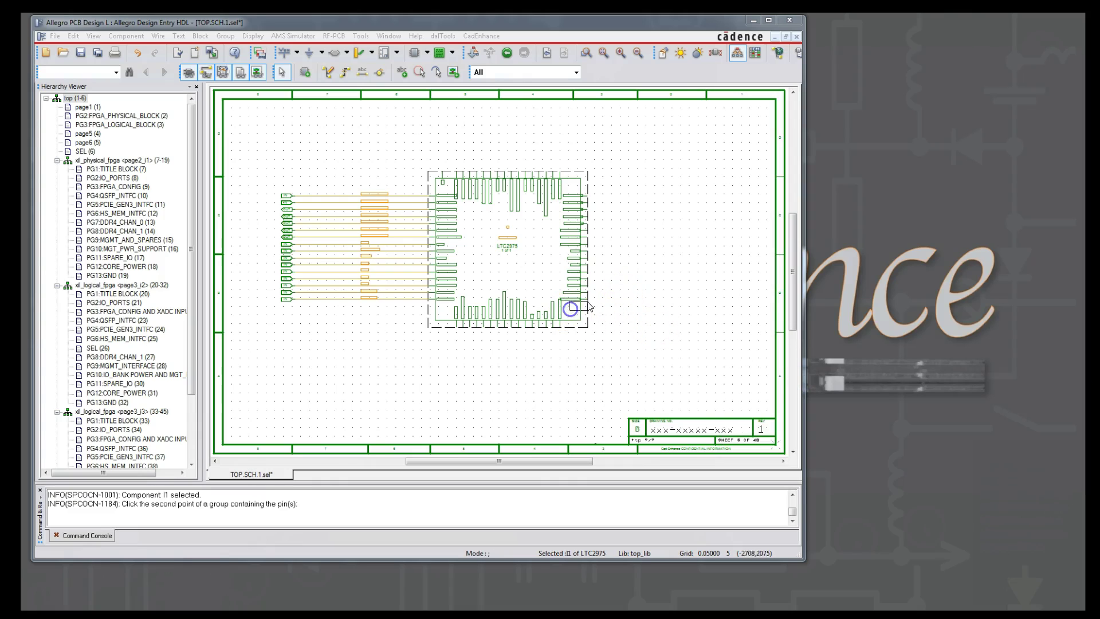
{"action": "left_click", "coordinate": [600, 250]}
{"action": "left_click", "coordinate": [686, 246]}
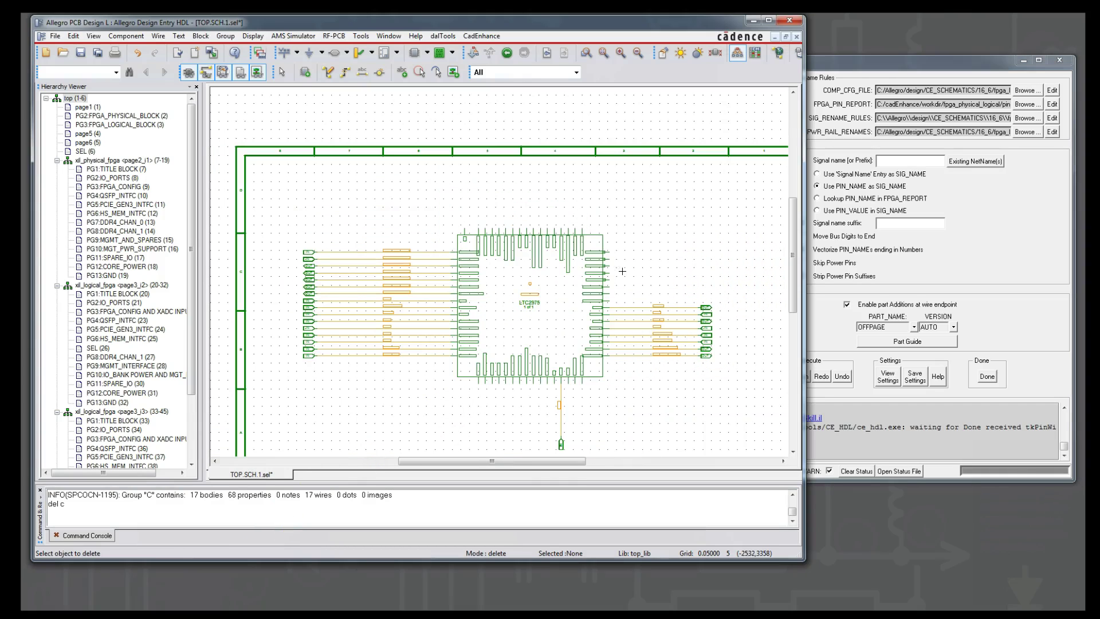
Wire all top-side pins of the LTC2975 to OFFPAGE symbols placed above the component.
{"action": "left_click", "coordinate": [850, 403]}
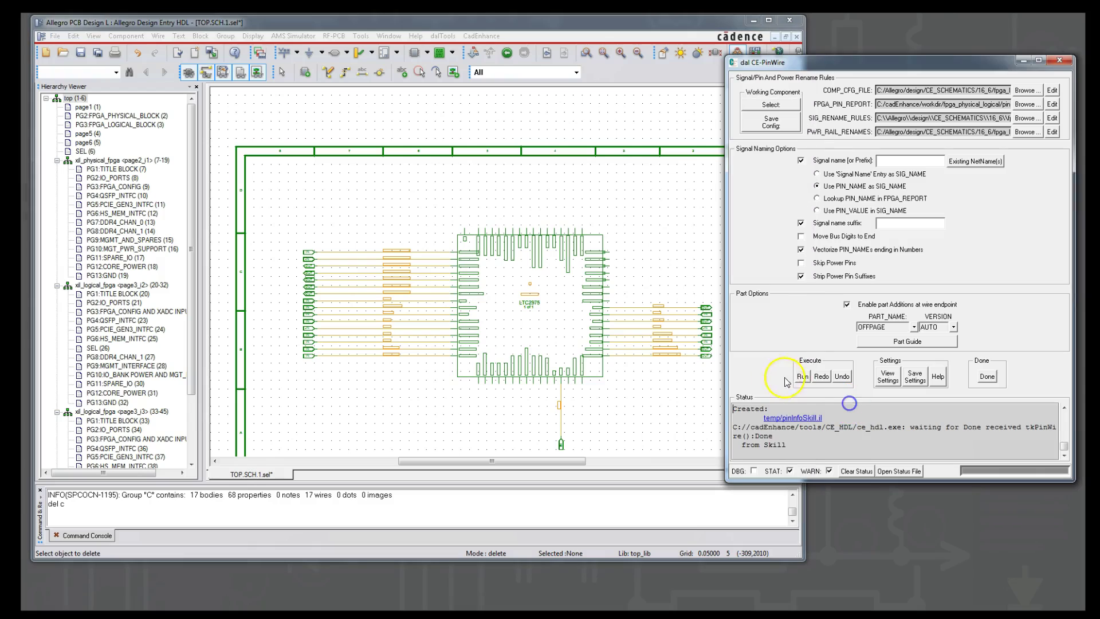
{"action": "left_click", "coordinate": [804, 376]}
{"action": "left_click", "coordinate": [456, 221]}
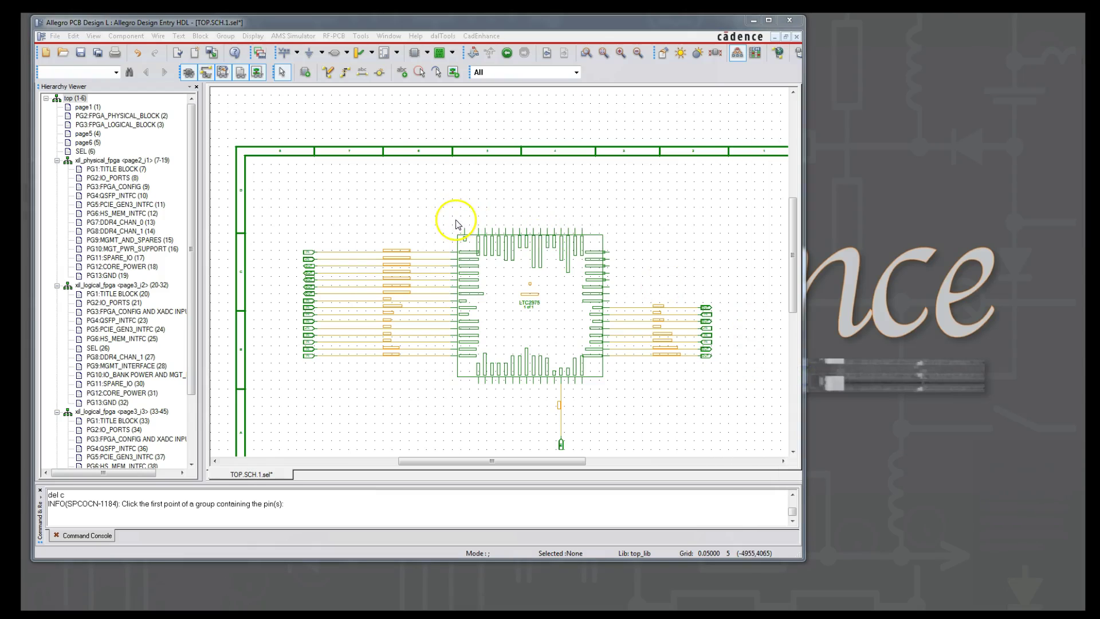
{"action": "left_click", "coordinate": [595, 246]}
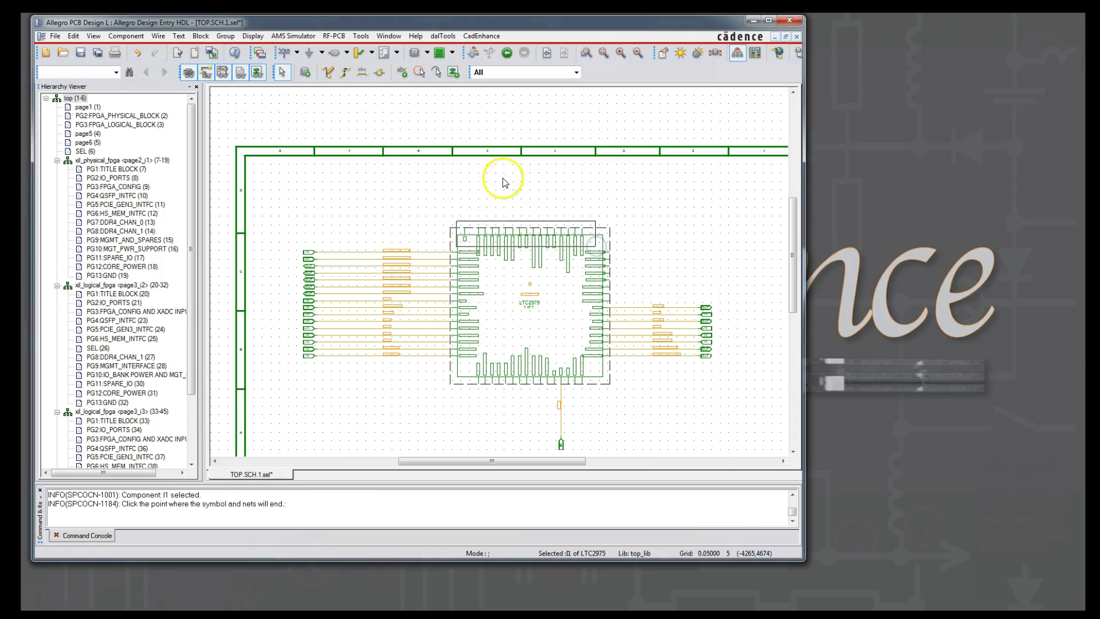
{"action": "left_click", "coordinate": [457, 173]}
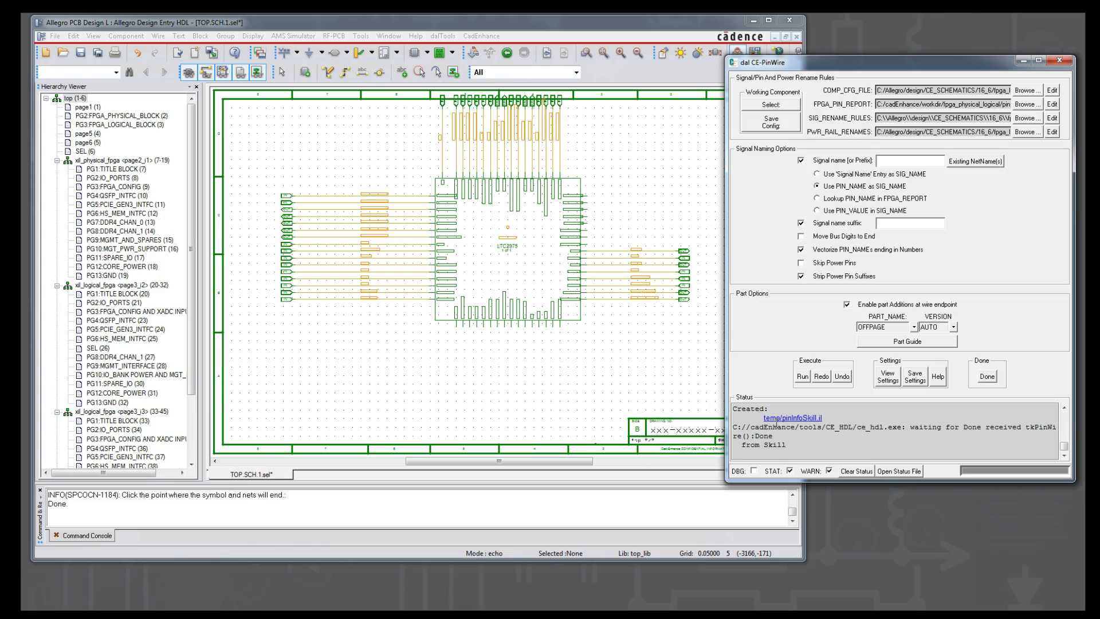
Wire all bottom-side pins of the LTC2975 to OFFPAGE symbols below the component, and undo that run.
{"action": "left_click", "coordinate": [802, 377]}
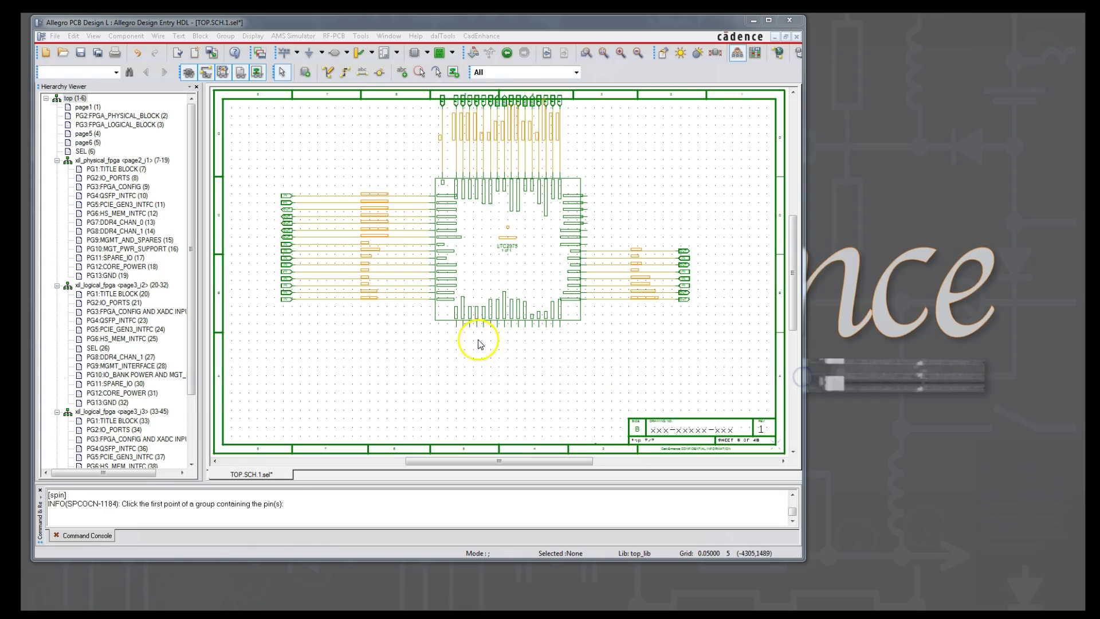
{"action": "left_click", "coordinate": [446, 307]}
{"action": "left_click", "coordinate": [567, 338]}
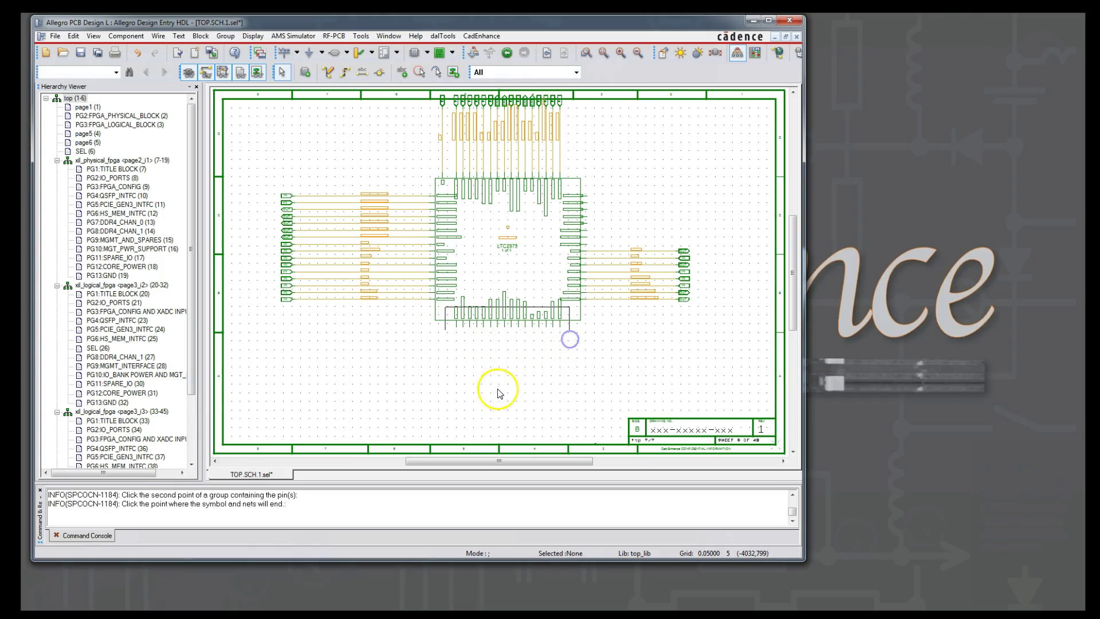
{"action": "left_click", "coordinate": [476, 398]}
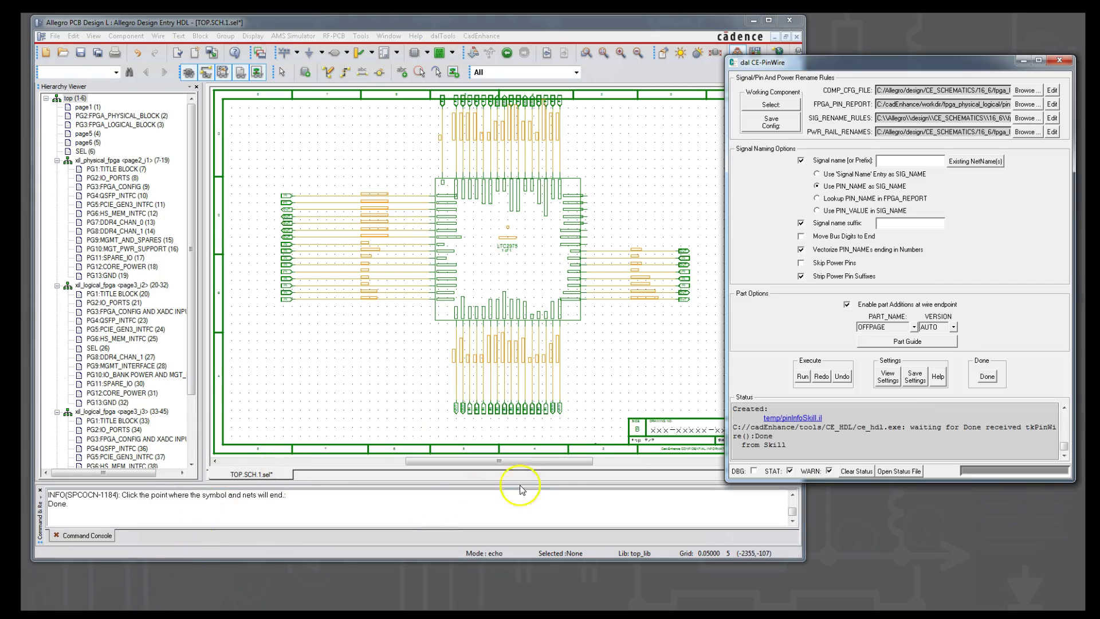
{"action": "left_click", "coordinate": [843, 376]}
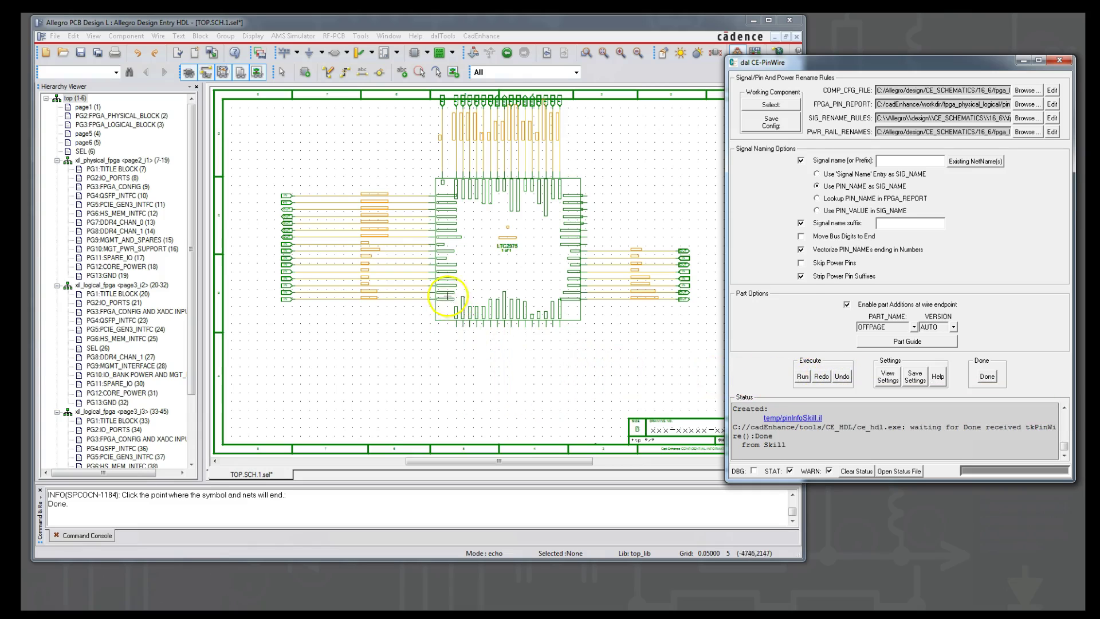
Wire only the SDA pin on the bottom side of the LTC2975 to an OFFPAGE symbol below it.
{"action": "right_click_drag", "start_coordinate": [448, 293], "coordinate": [592, 359]}
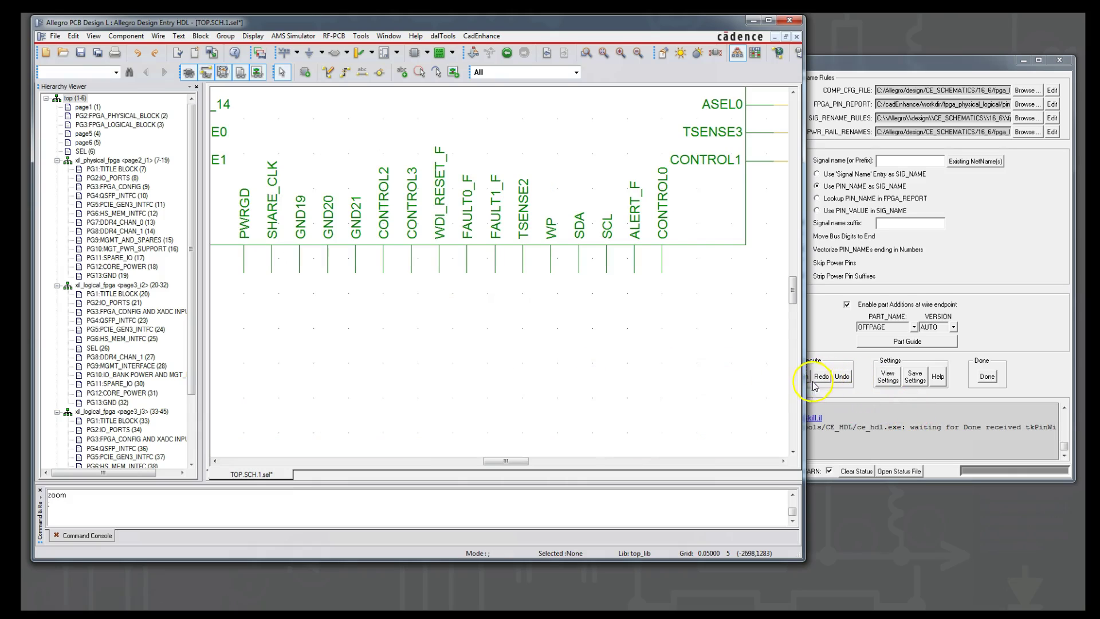
{"action": "left_click", "coordinate": [862, 411]}
{"action": "left_click", "coordinate": [798, 376]}
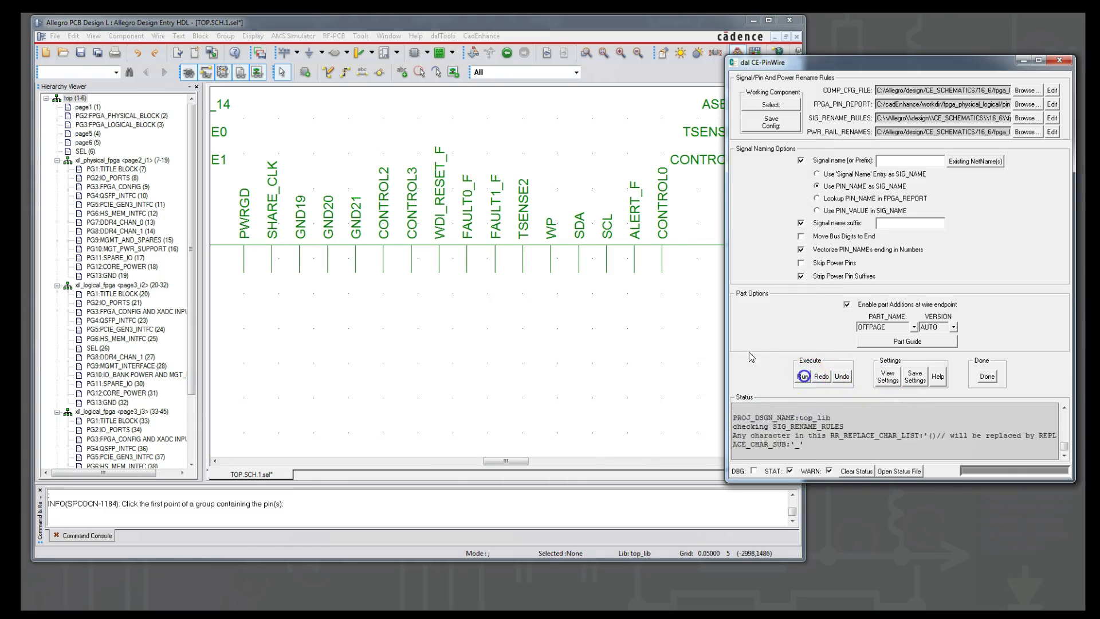
{"action": "left_click", "coordinate": [575, 184]}
{"action": "left_click", "coordinate": [593, 301]}
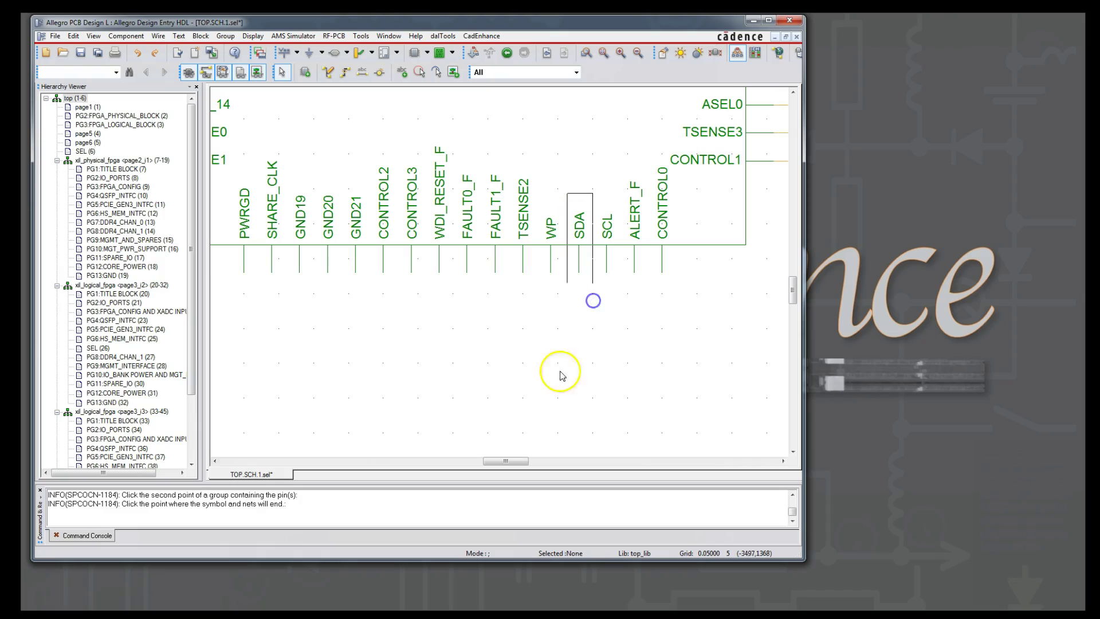
{"action": "middle_click_drag", "start_coordinate": [580, 424], "coordinate": [589, 318]}
{"action": "left_click", "coordinate": [590, 367]}
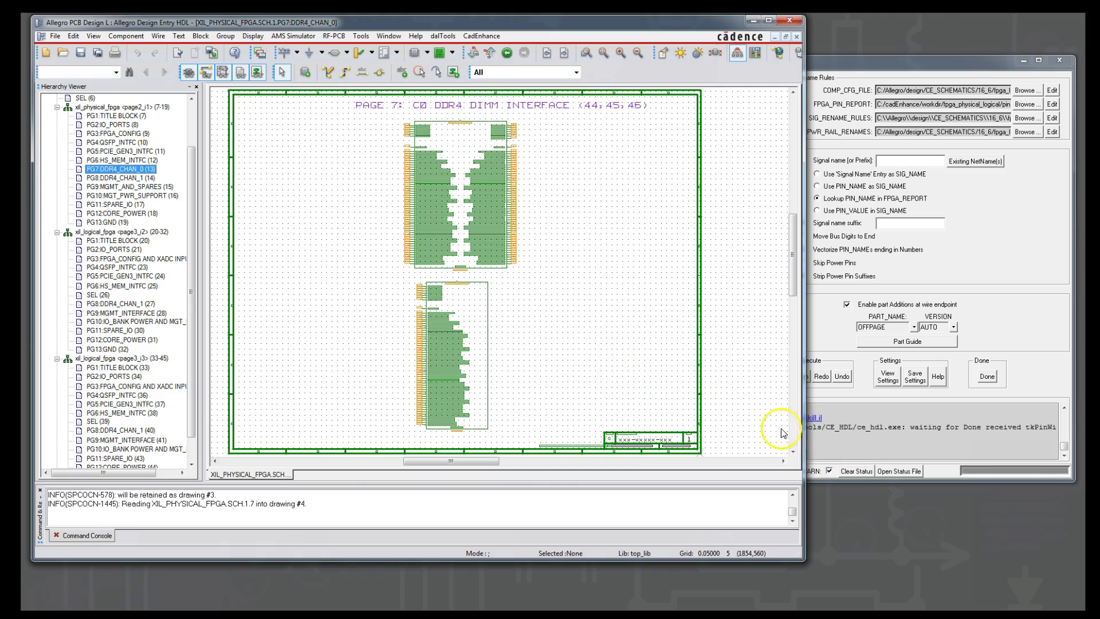
Set signal naming to look up PIN_NAME in FPGA_REPORT and run PinWire around the left-side pins of both symbols on the DDR4_CHAN_0 page.
{"action": "left_click", "coordinate": [875, 444]}
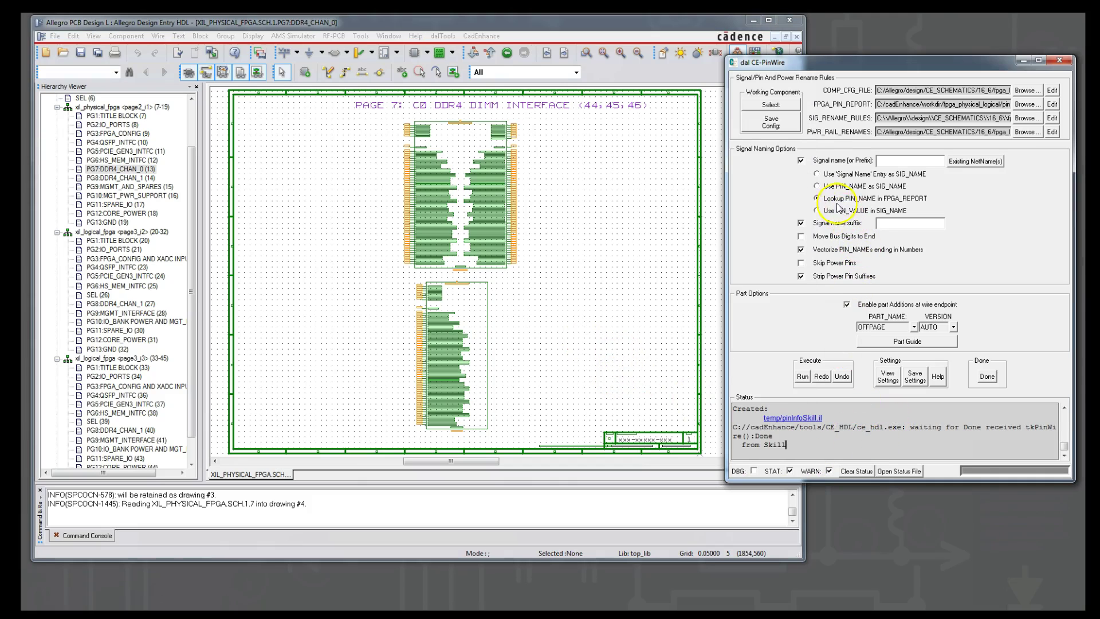
{"action": "left_click", "coordinate": [819, 199]}
{"action": "left_click", "coordinate": [802, 378]}
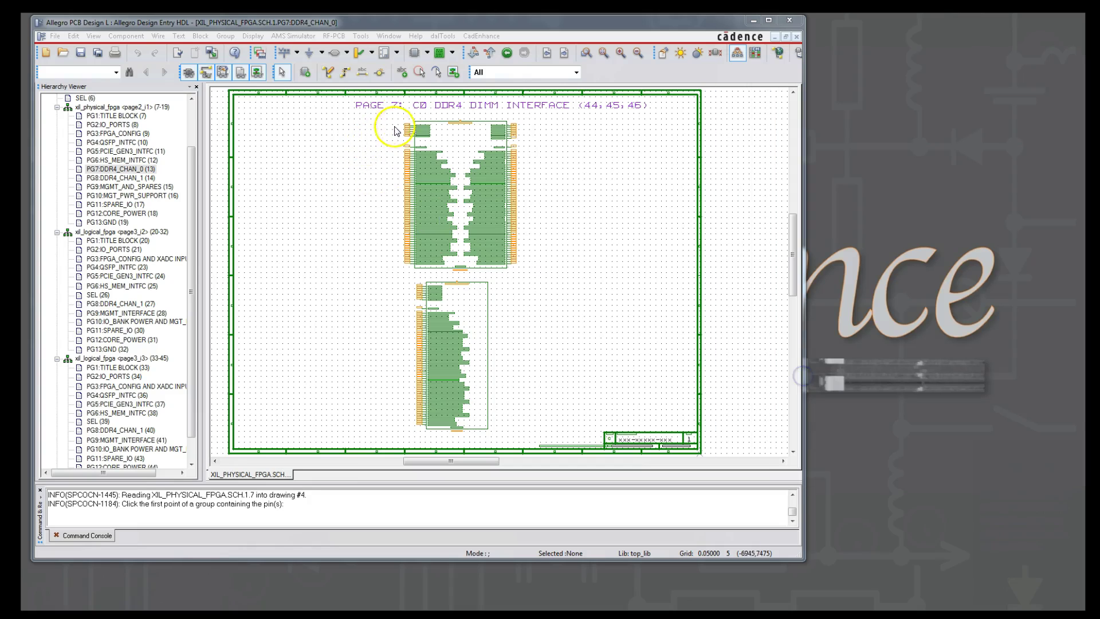
{"action": "left_click", "coordinate": [395, 120]}
{"action": "left_click", "coordinate": [444, 436]}
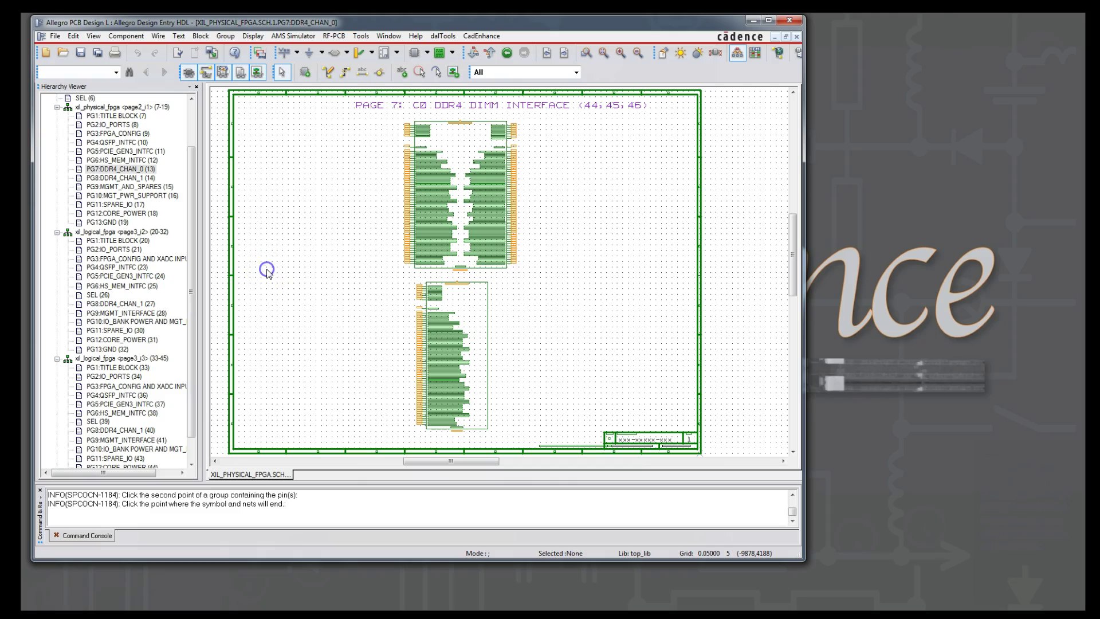